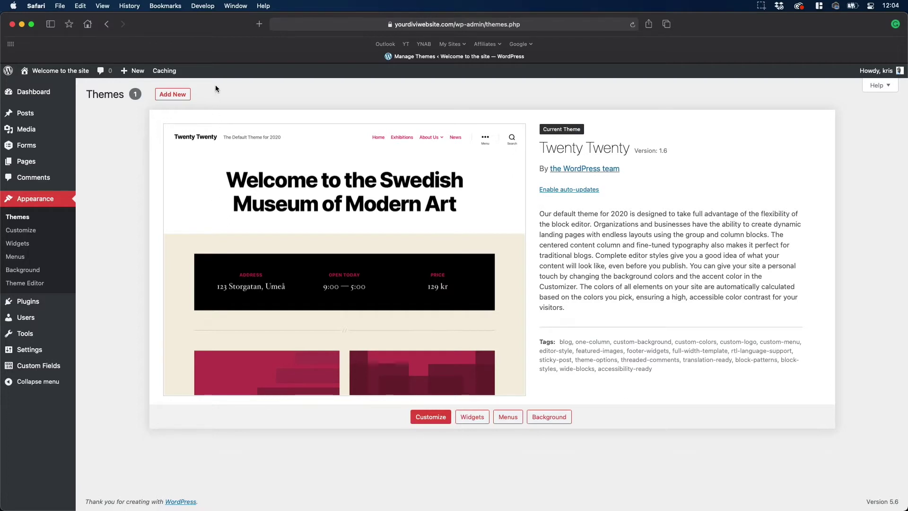
# Browse the featured themes available to add and install the Customizable Blogily theme
pyautogui.click(176, 96)
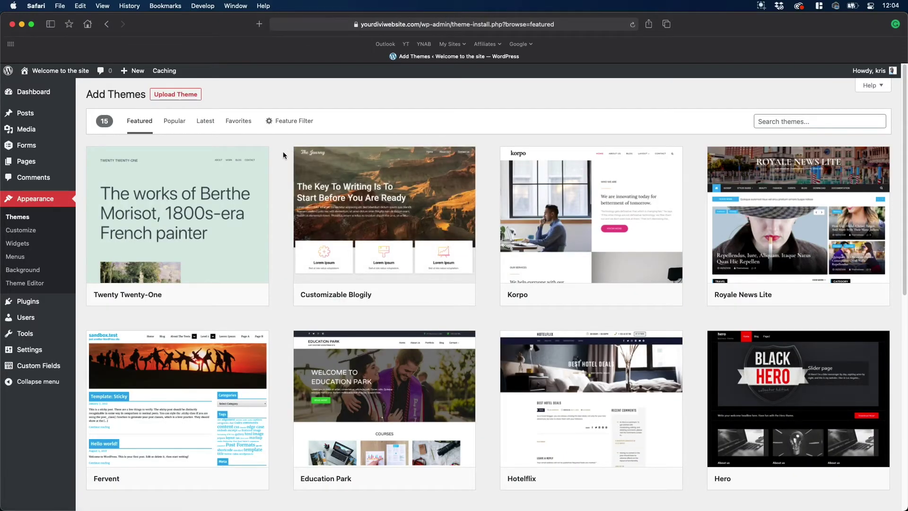
pyautogui.scroll(-5, 281, 161)
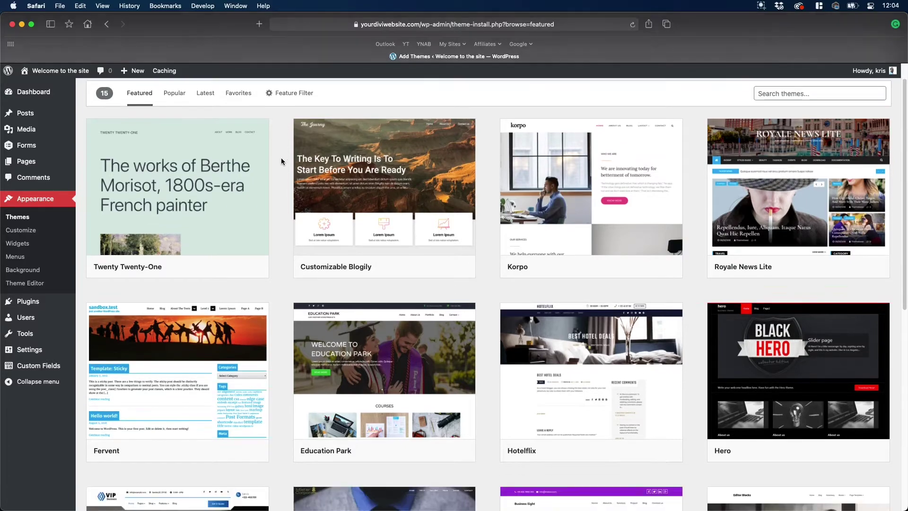
pyautogui.scroll(-4, 281, 161)
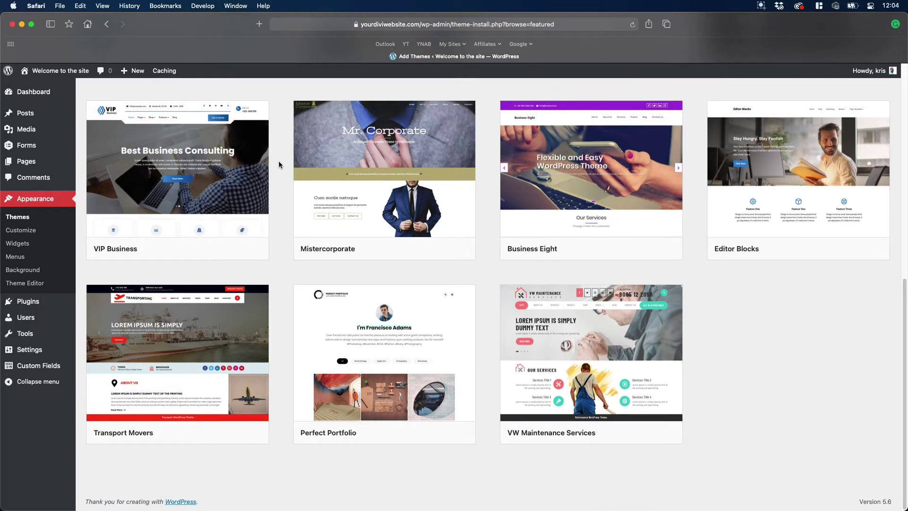
pyautogui.scroll(8, 279, 163)
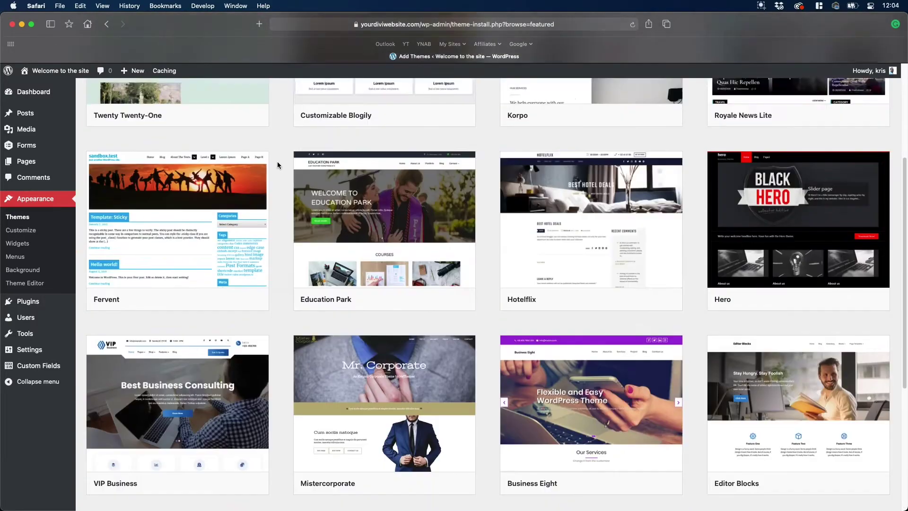
pyautogui.scroll(2, 278, 163)
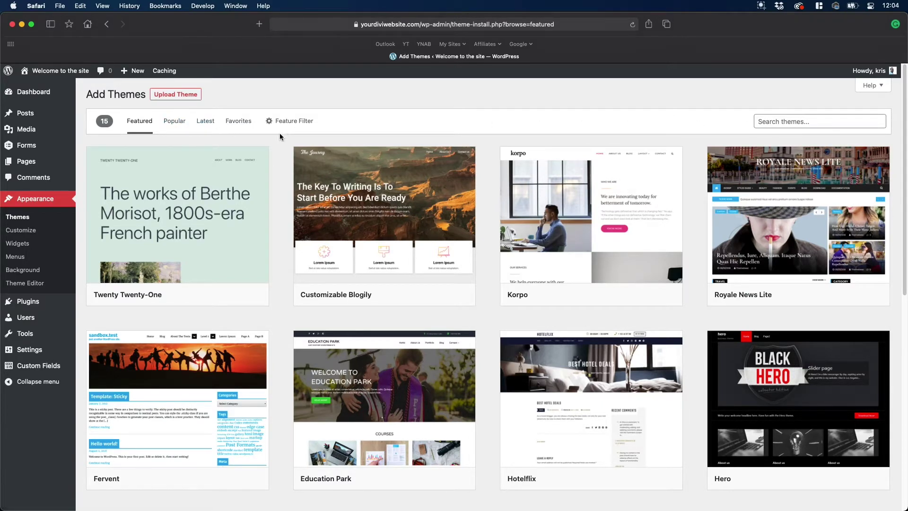
pyautogui.moveTo(314, 213)
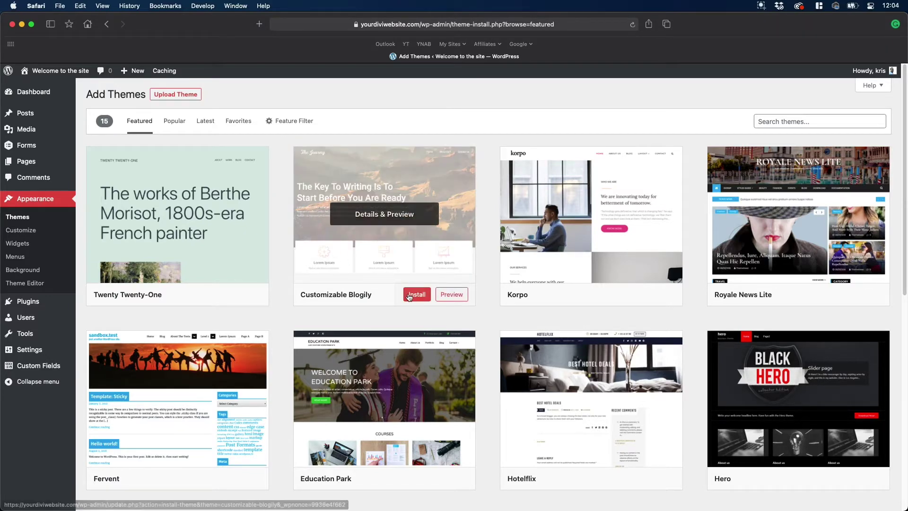
pyautogui.click(412, 296)
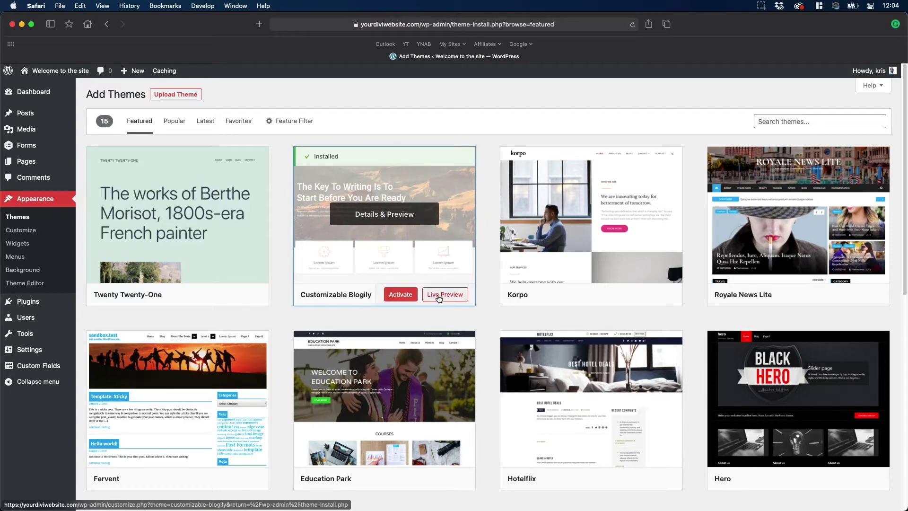
# Examine the site in a live preview of the Customizable Blogily theme, including the sidebar, and close the preview
pyautogui.click(439, 295)
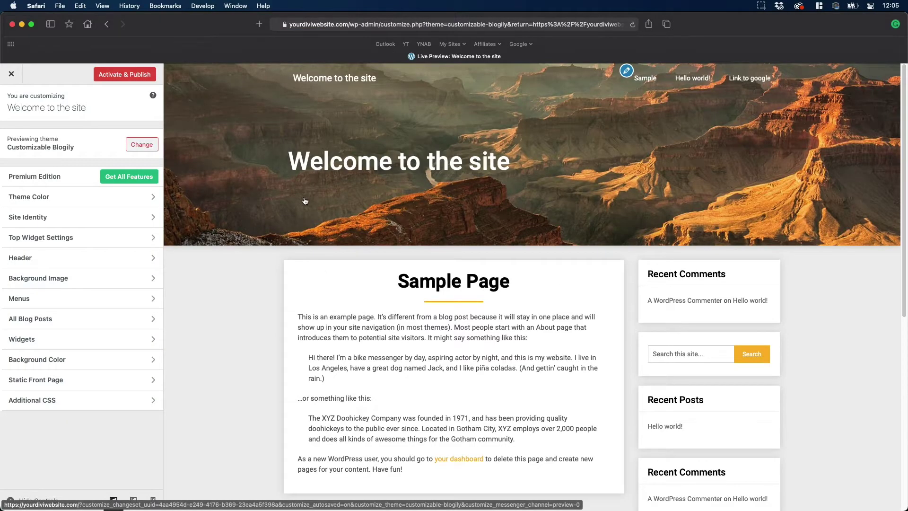
pyautogui.scroll(-3, 305, 201)
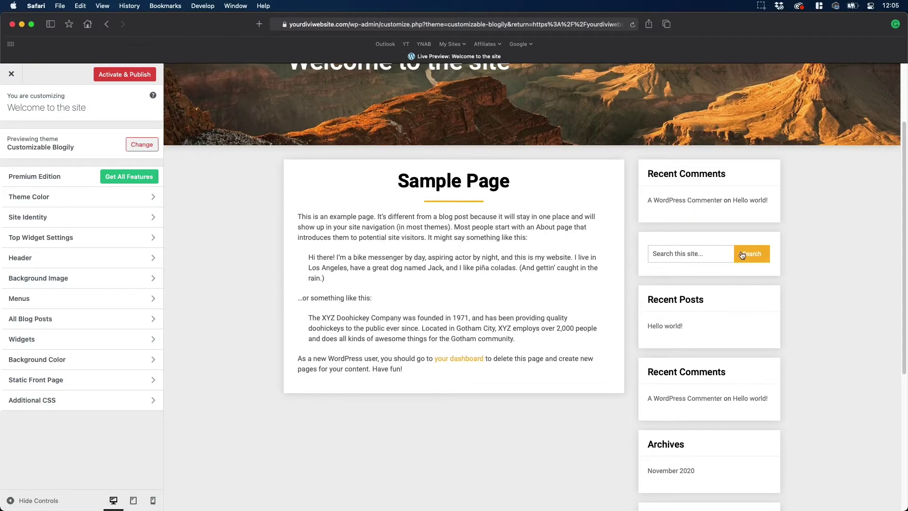
pyautogui.scroll(-5, 703, 352)
pyautogui.scroll(8, 705, 352)
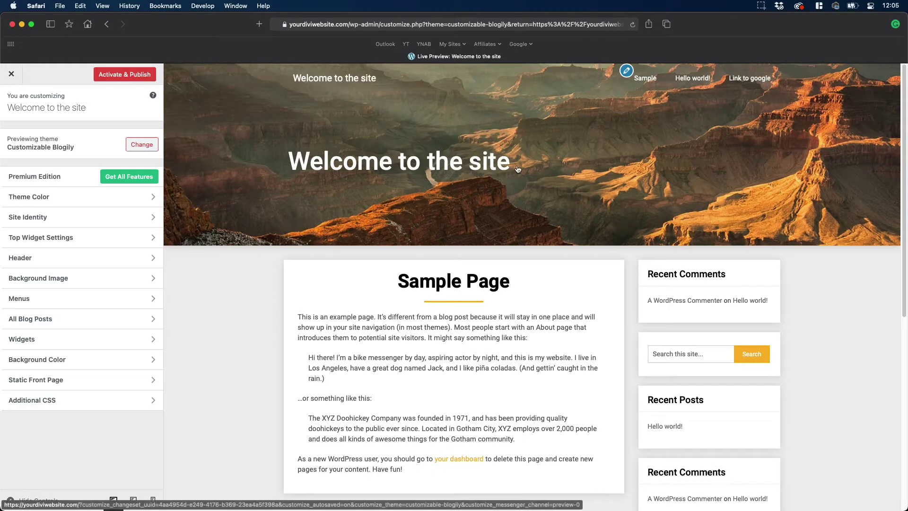
pyautogui.click(10, 76)
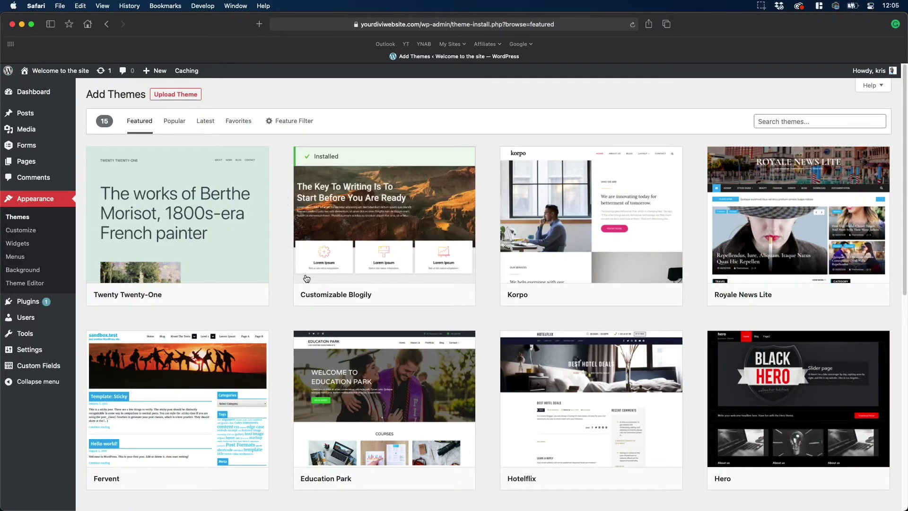
# Activate Customizable Blogily from the installed themes and check the live site in a separate tab
pyautogui.moveTo(396, 301)
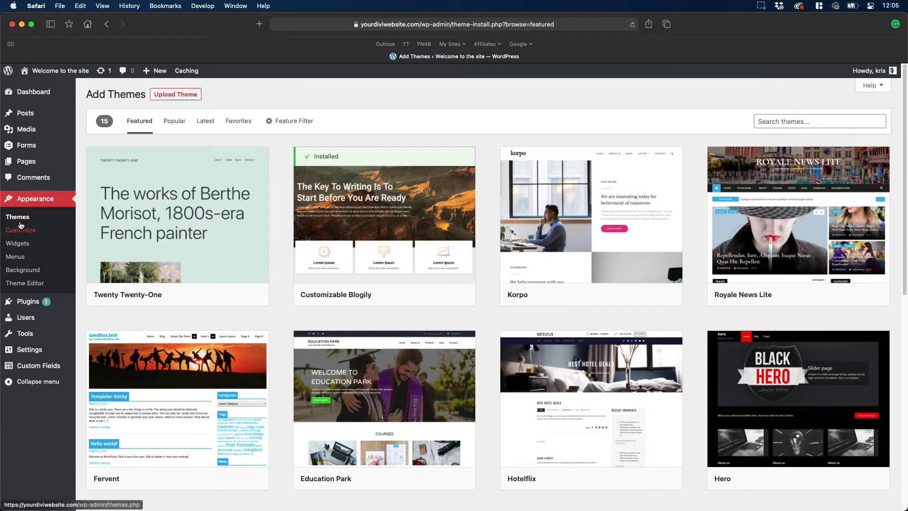
pyautogui.click(20, 224)
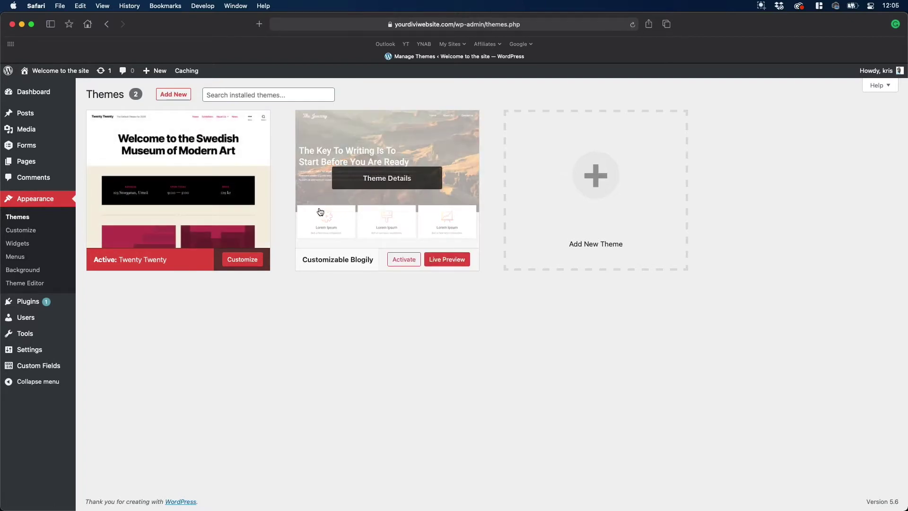
pyautogui.click(410, 260)
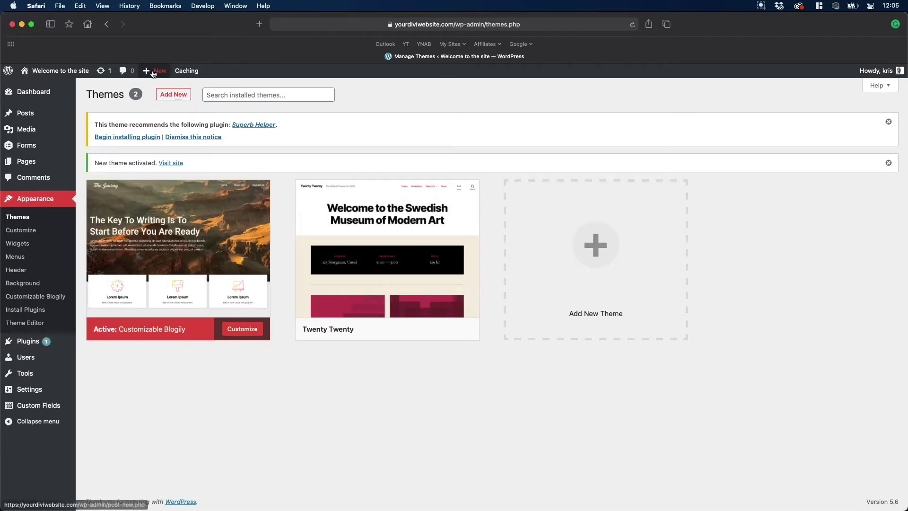
pyautogui.keyDown('super'); pyautogui.click(74, 71); pyautogui.keyUp('super')
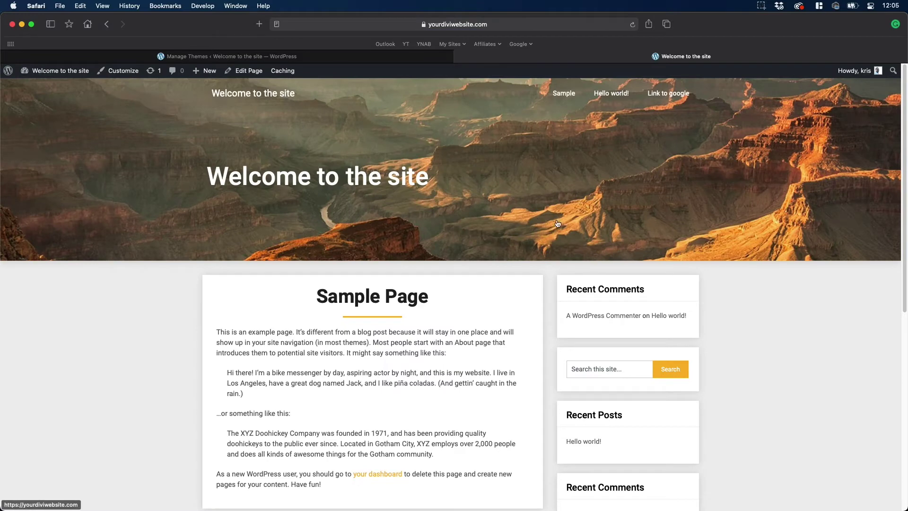
pyautogui.click(396, 60)
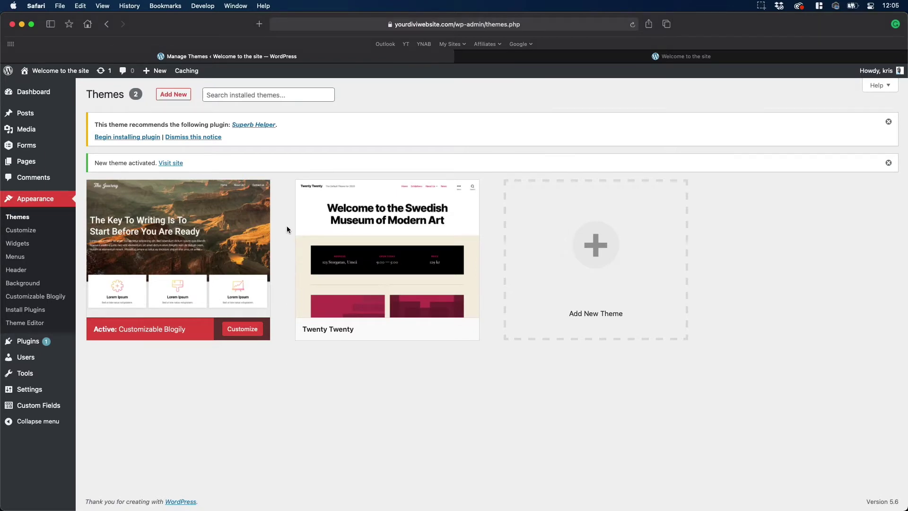
# Dismiss the plugin recommendation and activation notices, and switch the active theme back to Twenty Twenty
pyautogui.click(888, 122)
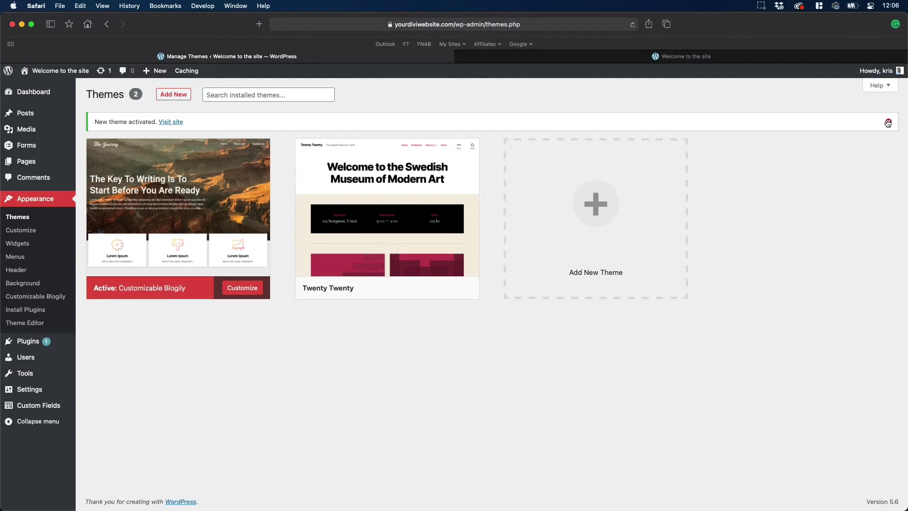
pyautogui.click(888, 122)
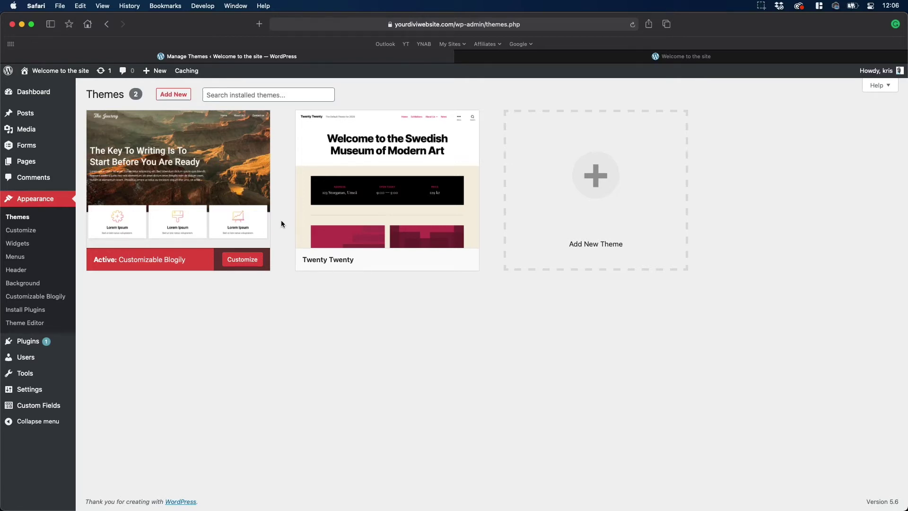
pyautogui.moveTo(240, 222)
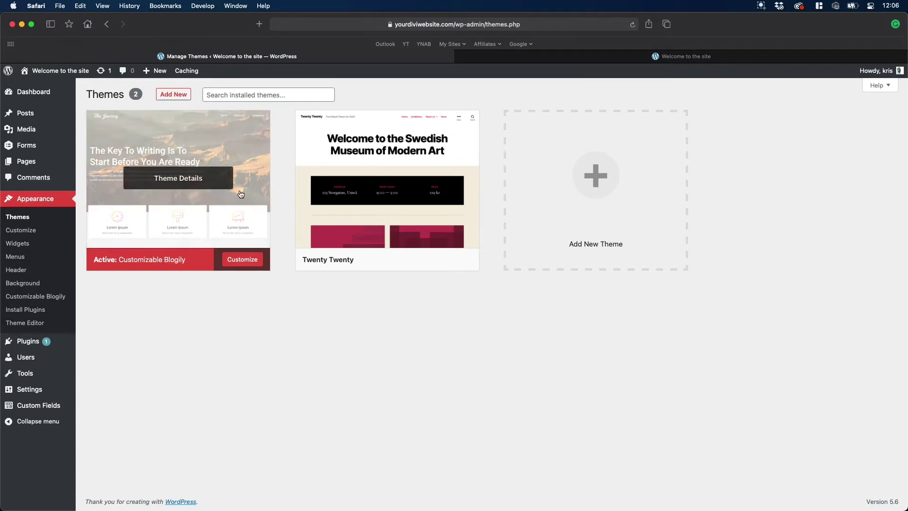
pyautogui.moveTo(307, 172)
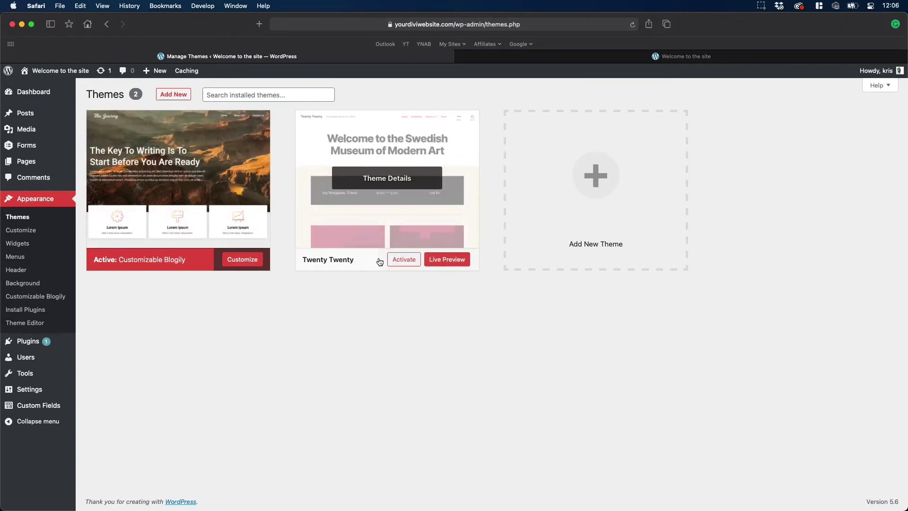
pyautogui.click(402, 258)
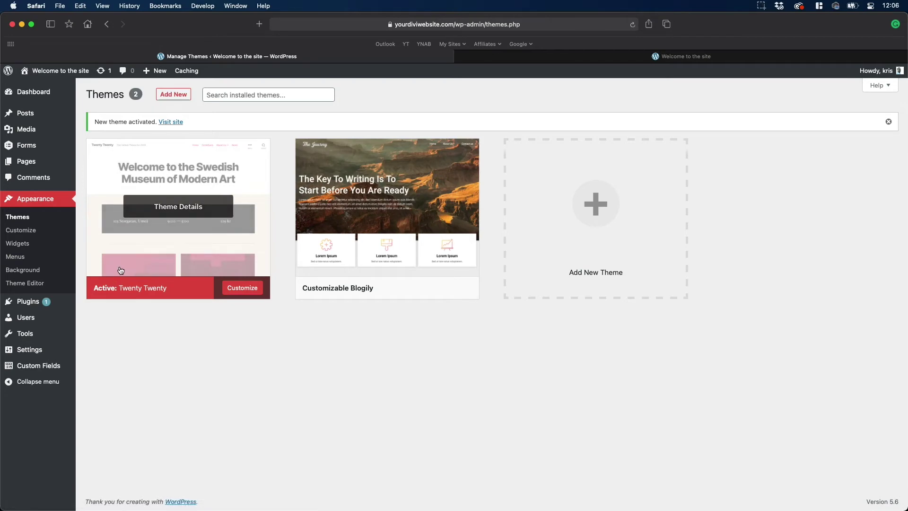
# Delete the Customizable Blogily theme from the site and dismiss the leftover activation notice
pyautogui.click(350, 237)
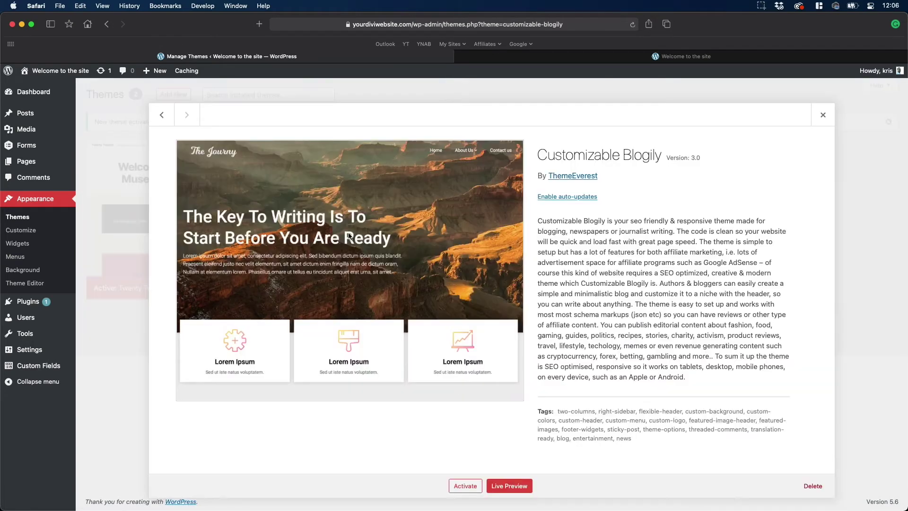
pyautogui.click(810, 485)
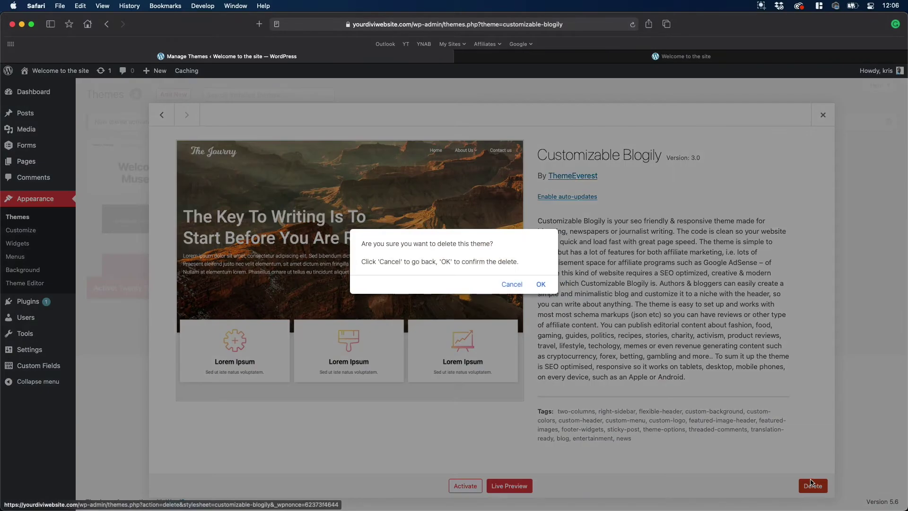
pyautogui.click(543, 283)
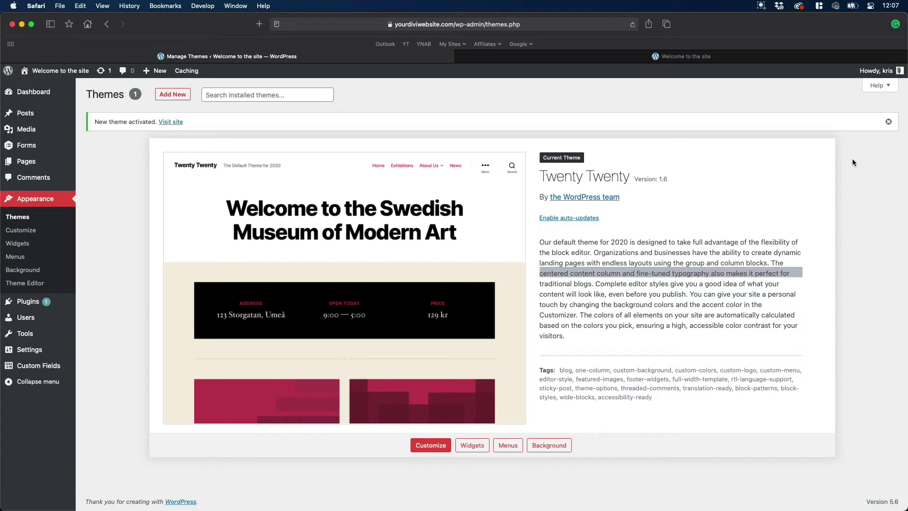
pyautogui.click(98, 169)
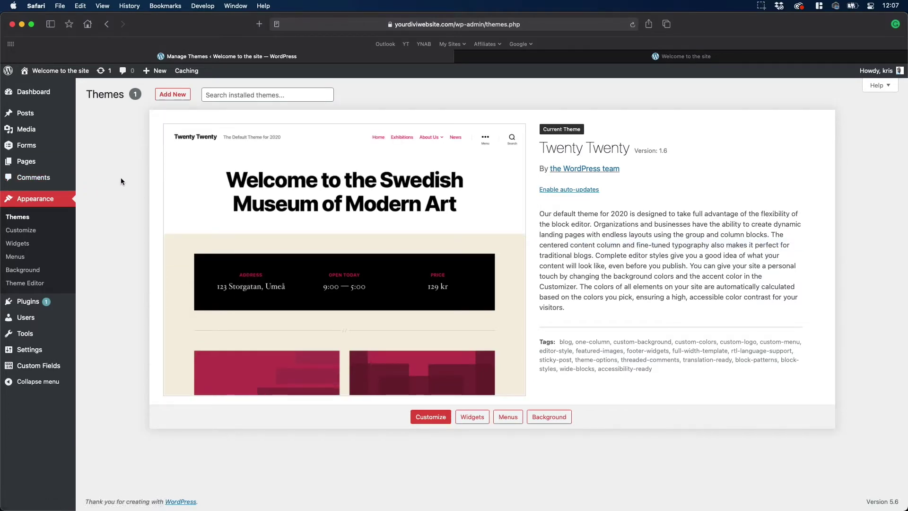
# Upload Divi.zip from the Themes folder in Finder as a new theme and install it
pyautogui.click(173, 94)
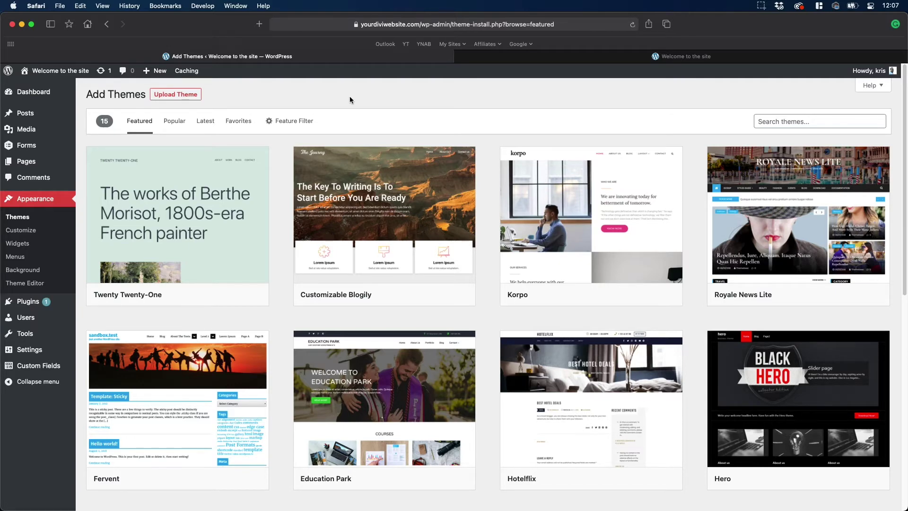
pyautogui.click(169, 98)
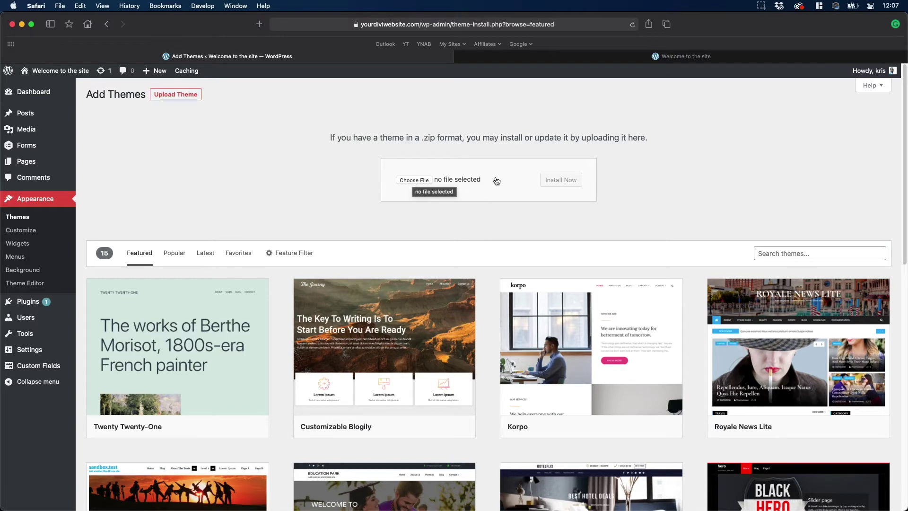
pyautogui.press('super+Tab')
pyautogui.press('super+Tab')
pyautogui.press('super+Tab')
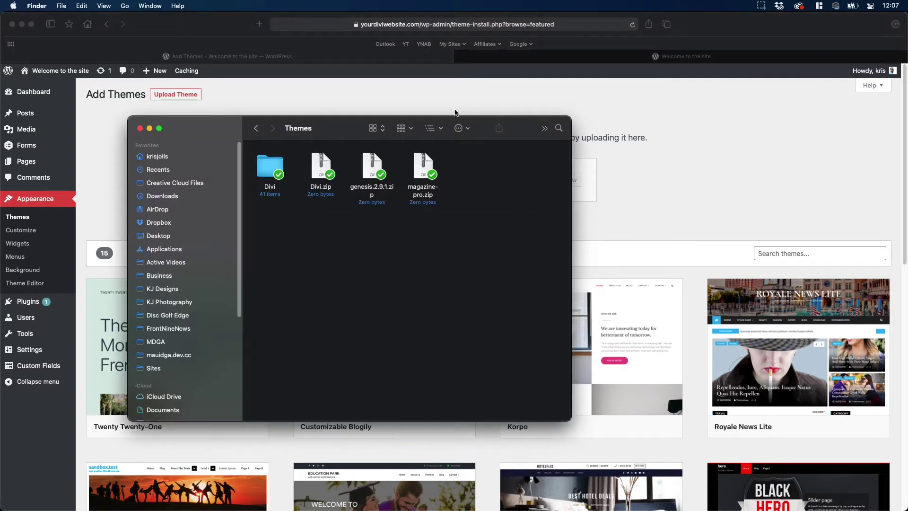
pyautogui.moveTo(489, 235); pyautogui.dragTo(489, 276)
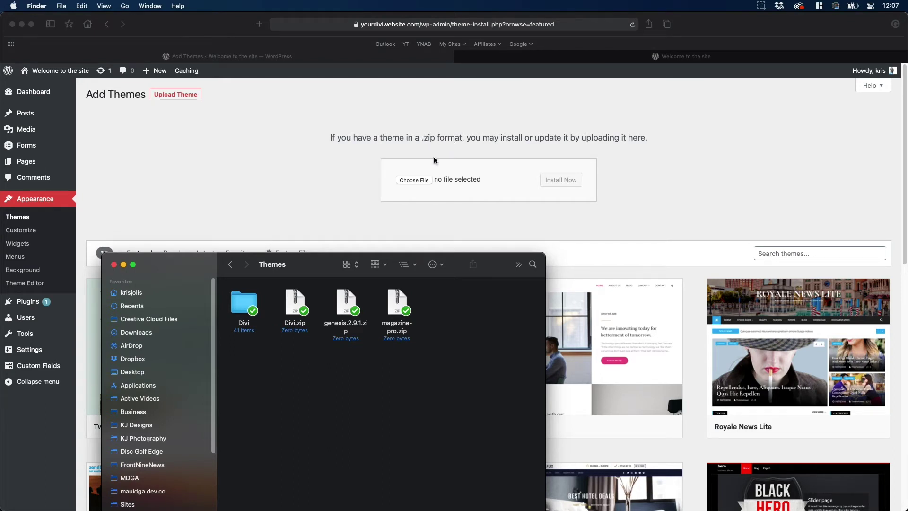
pyautogui.moveTo(297, 306); pyautogui.dragTo(458, 179)
pyautogui.click(503, 173)
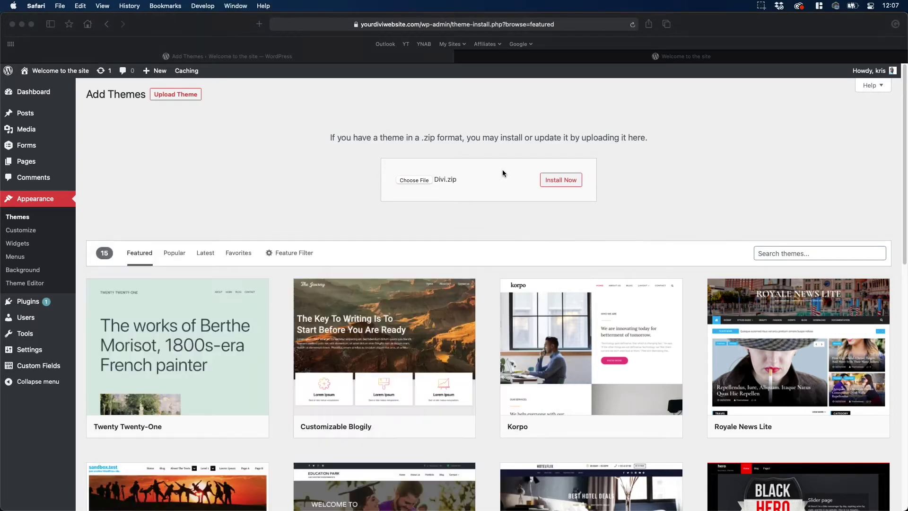
pyautogui.click(554, 185)
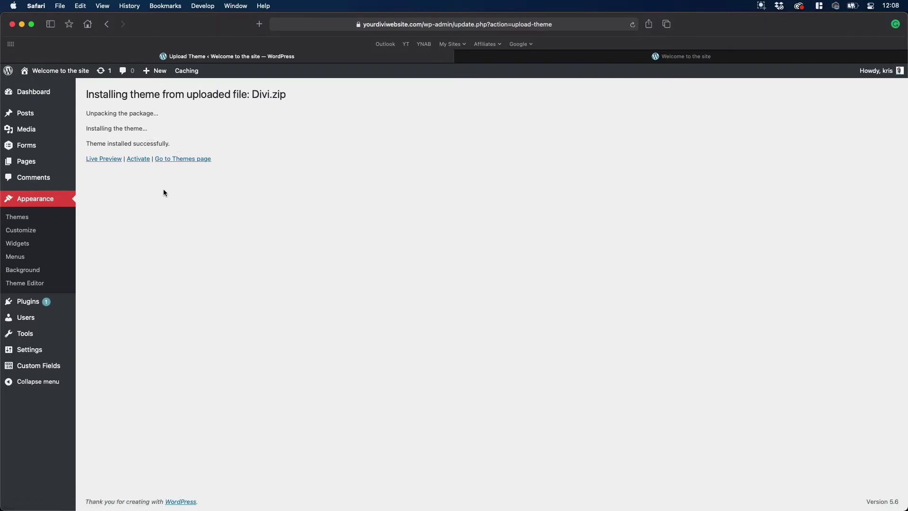
# Check how the site looks in a live preview of the Divi theme and return to the installed themes
pyautogui.click(106, 159)
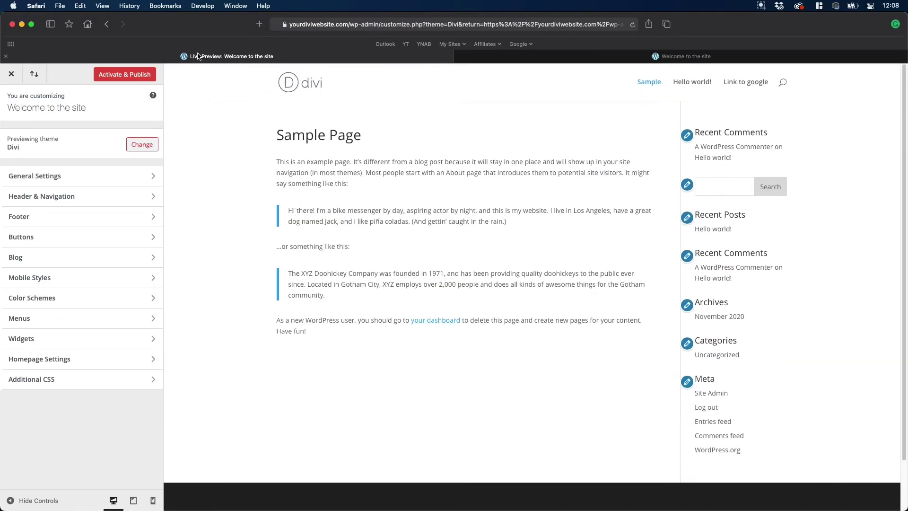
pyautogui.click(17, 74)
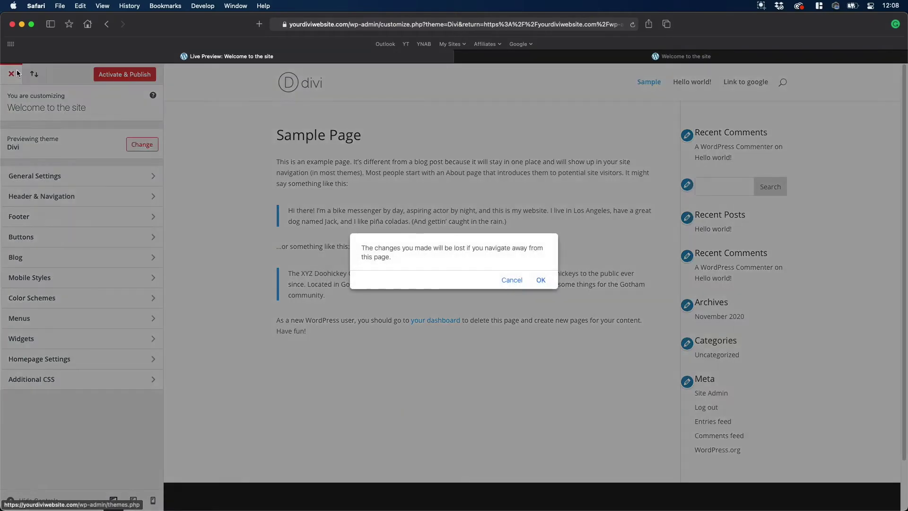
pyautogui.click(541, 280)
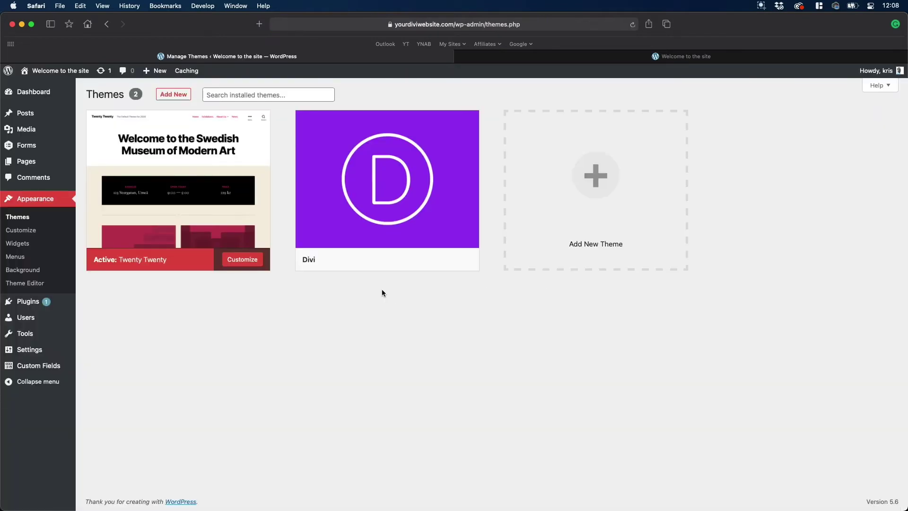
pyautogui.moveTo(354, 183)
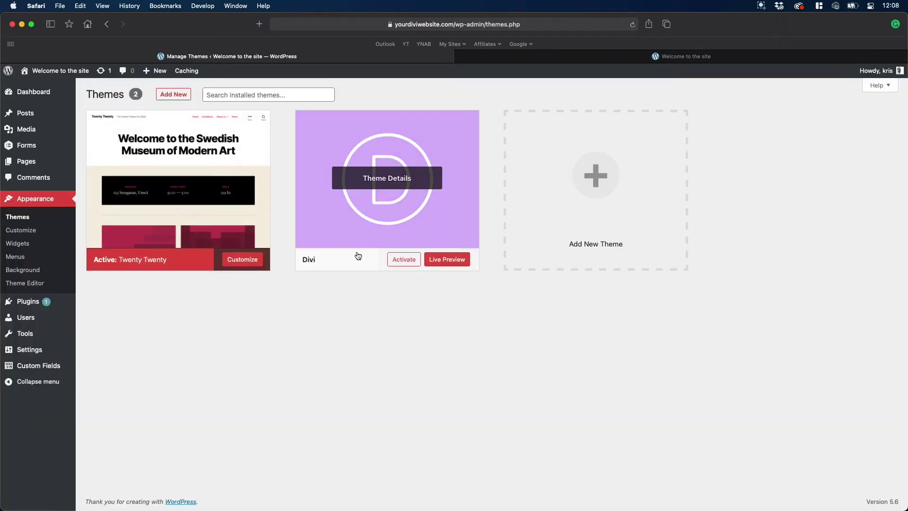
# Activate the Divi theme, and view the Twenty Twenty theme's details before returning to the installed themes
pyautogui.click(400, 260)
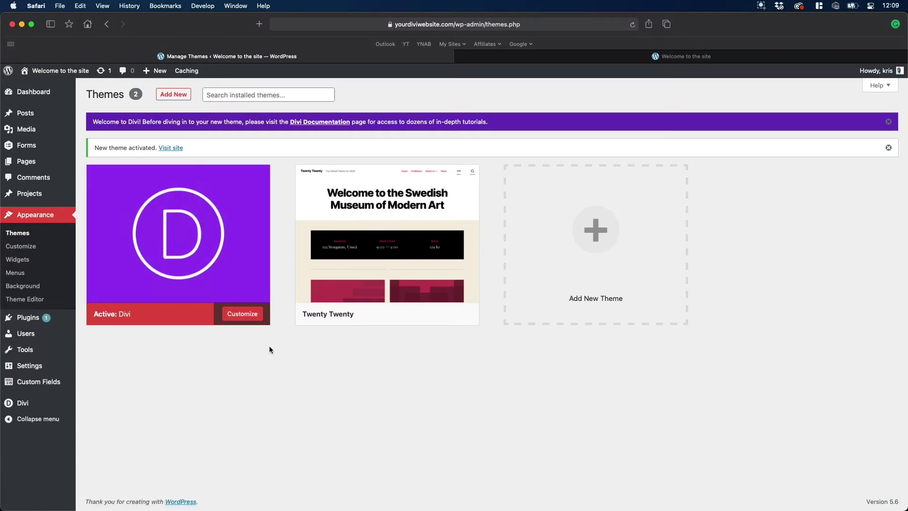
pyautogui.moveTo(361, 246)
pyautogui.click(361, 246)
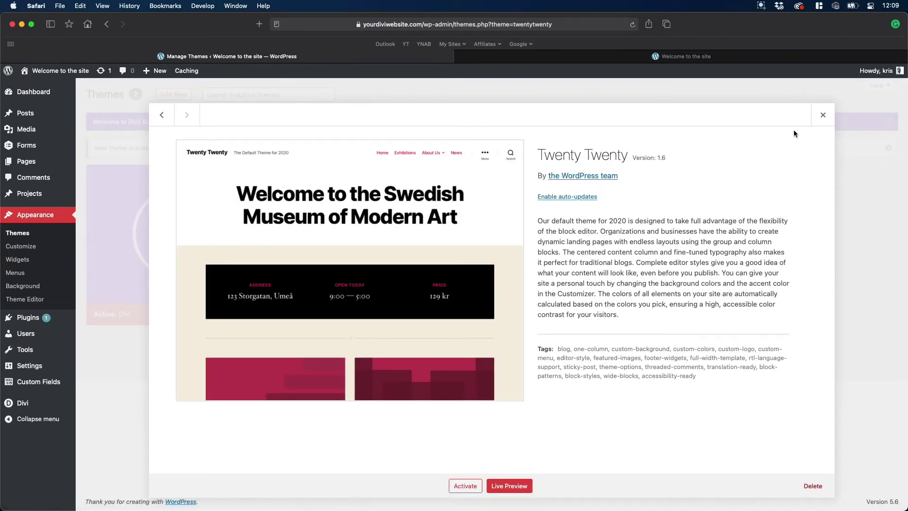
pyautogui.click(821, 114)
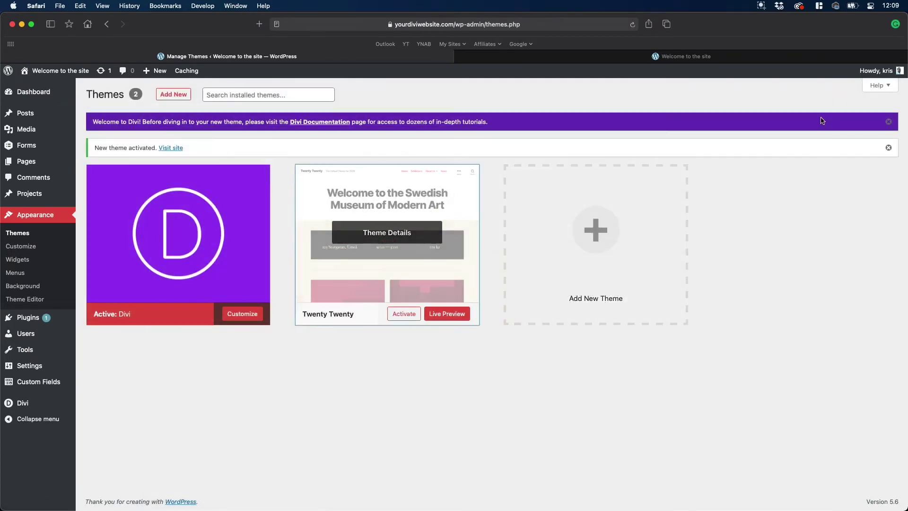
pyautogui.moveTo(229, 272)
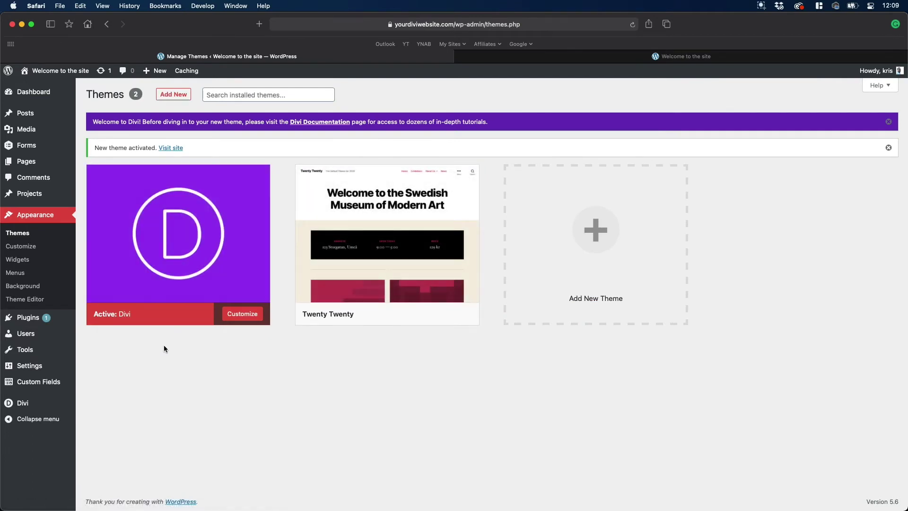
# Switch to FileZilla and browse the remote site from its root to /public_html/wp-content/themes
pyautogui.moveTo(403, 272)
pyautogui.press('super+Tab')
pyautogui.press('super+Tab')
pyautogui.press('super+Tab')
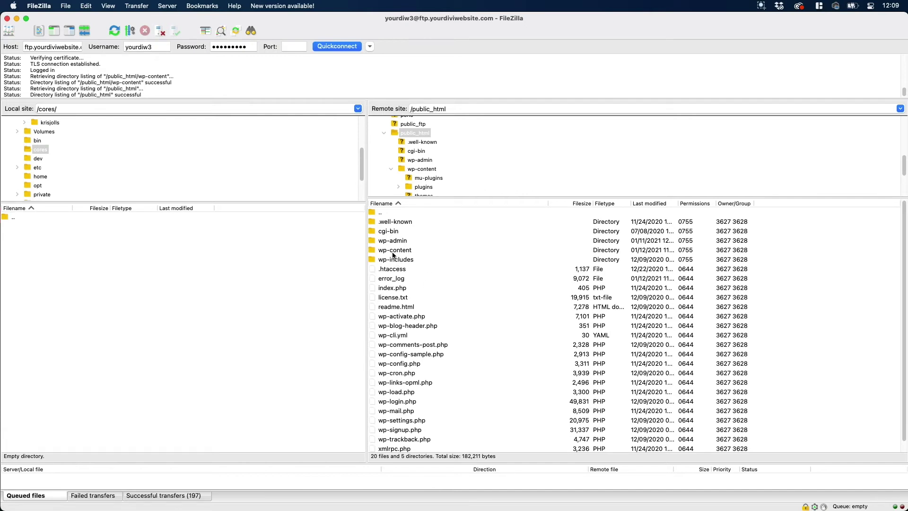
pyautogui.doubleClick(374, 215)
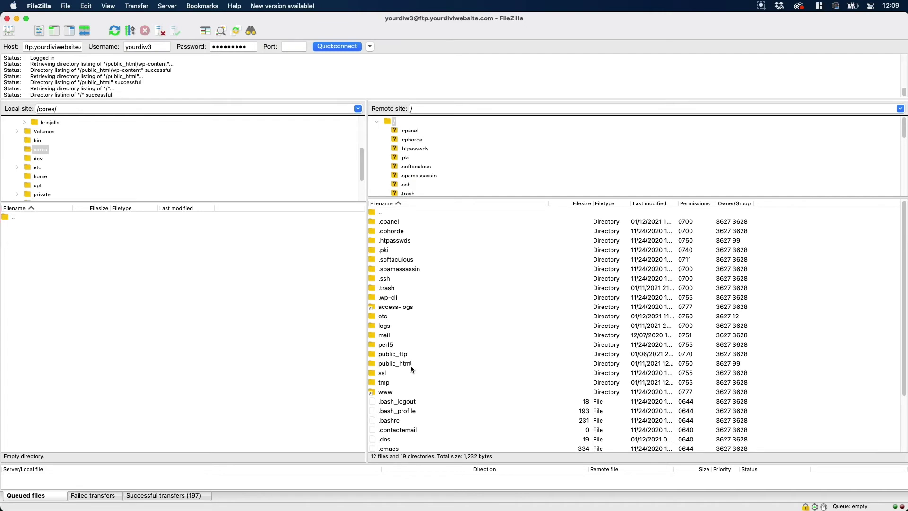
pyautogui.doubleClick(382, 364)
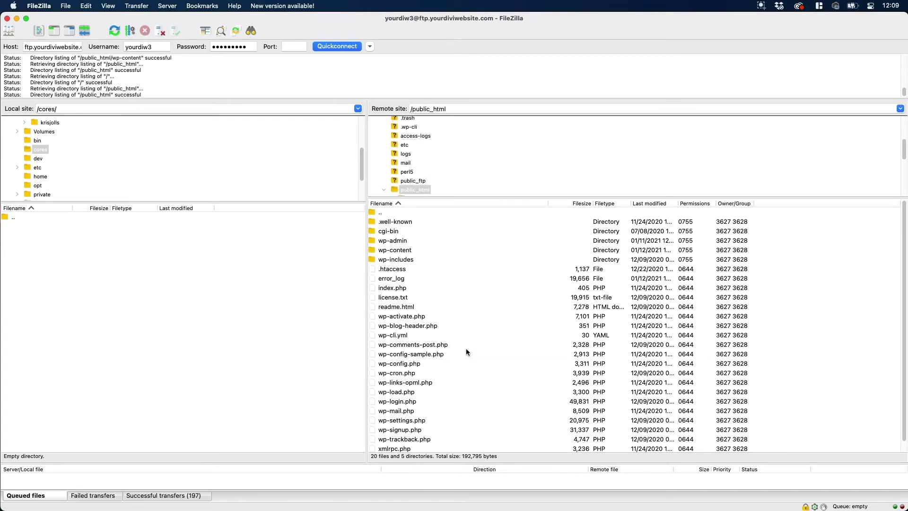
pyautogui.doubleClick(372, 251)
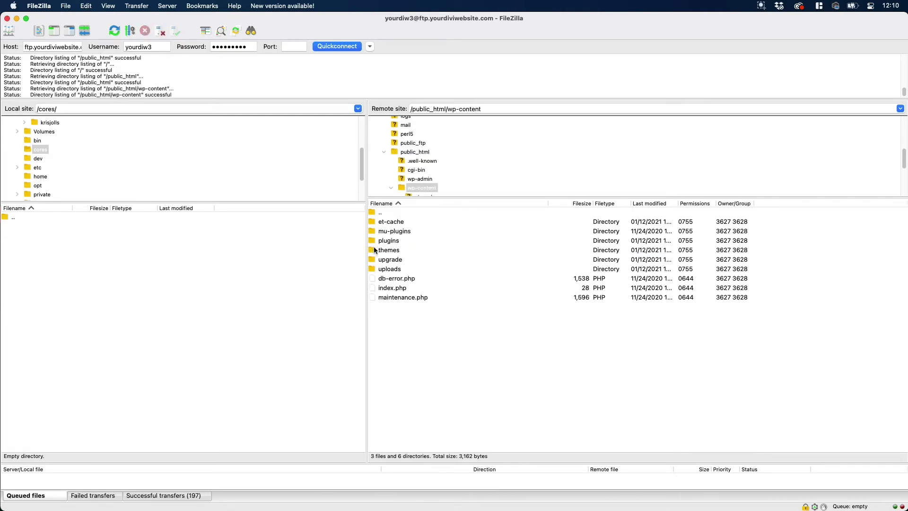
pyautogui.doubleClick(376, 250)
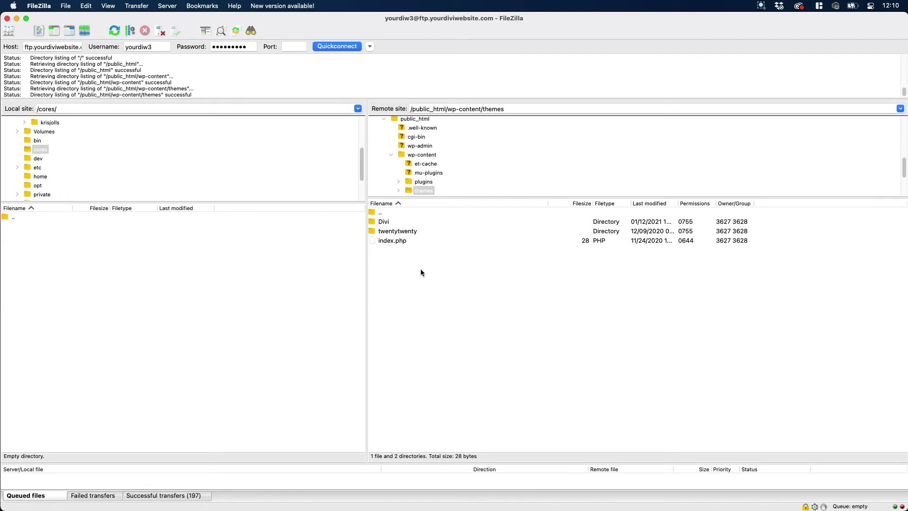
# Extract genesis.2.9.1.zip in the Themes folder in Finder and upload the extracted genesis folder to the remote themes directory
pyautogui.press('super+Tab')
pyautogui.press('super+Tab')
pyautogui.moveTo(502, 278); pyautogui.dragTo(563, 313)
pyautogui.click(552, 352)
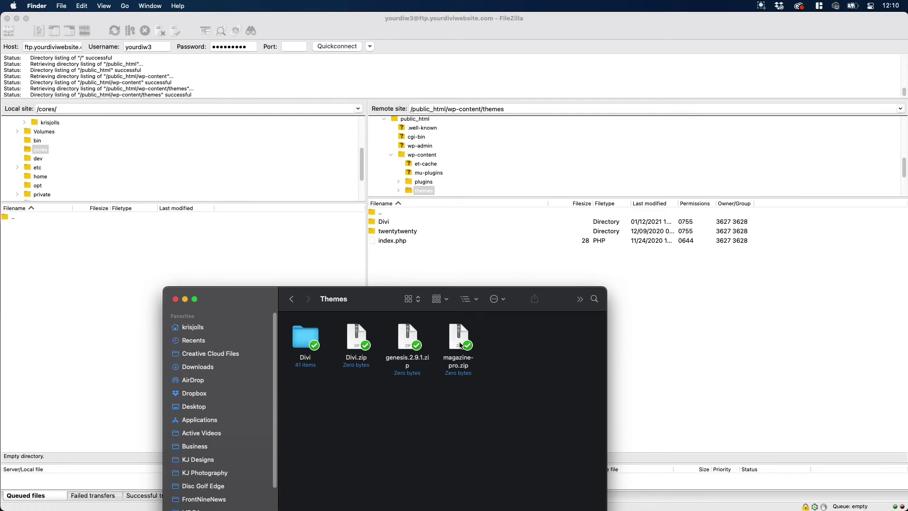
pyautogui.doubleClick(412, 341)
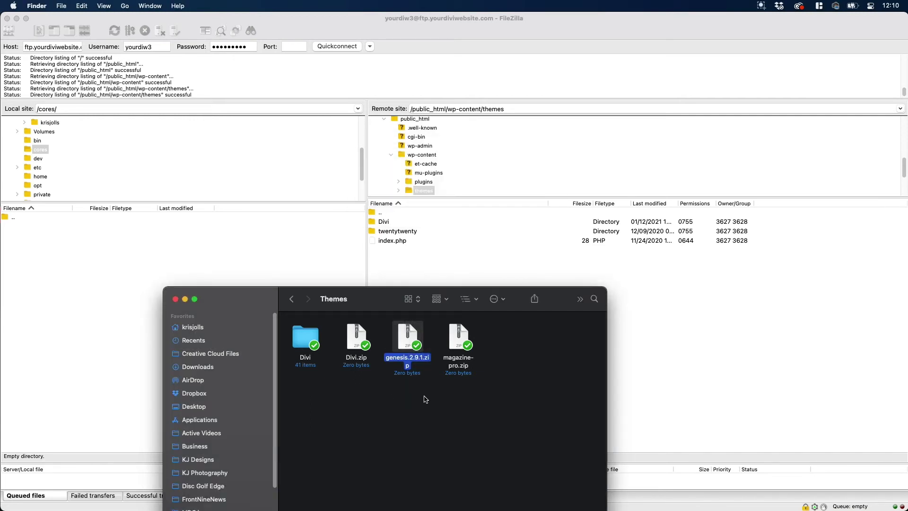
pyautogui.click(398, 403)
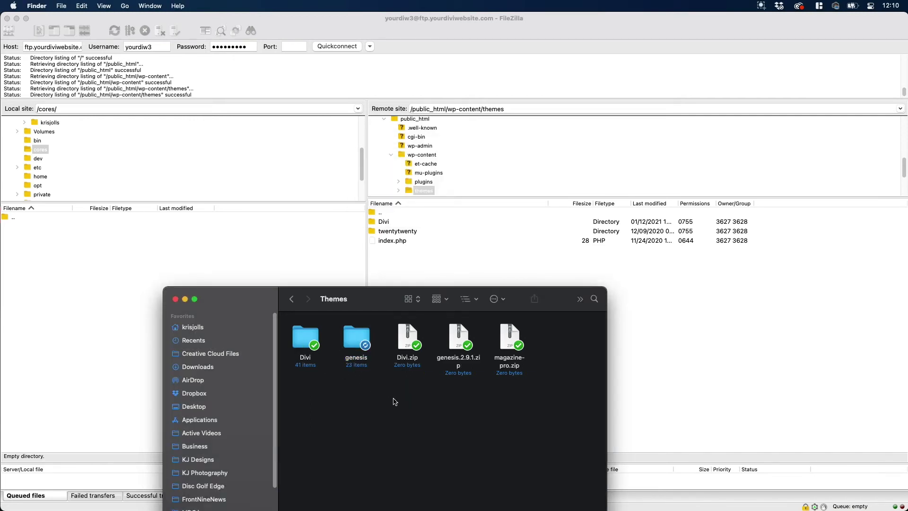
pyautogui.moveTo(354, 343); pyautogui.dragTo(397, 258)
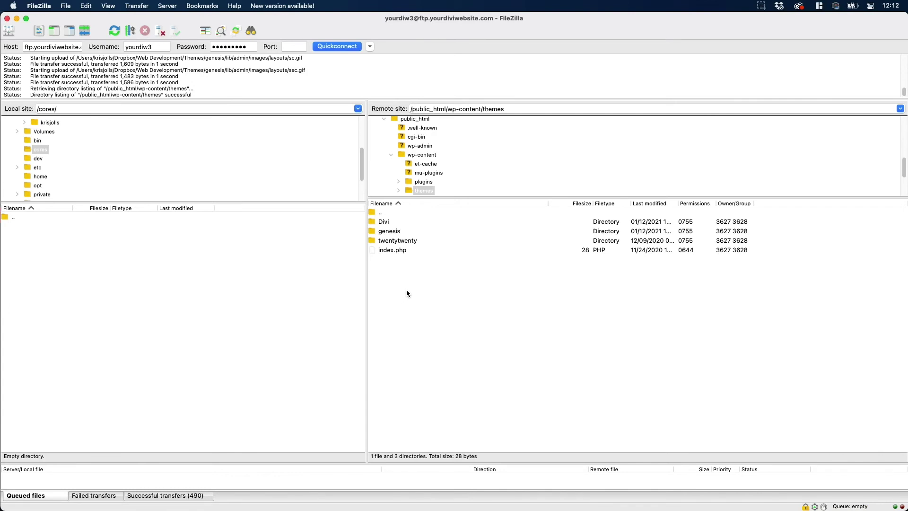
# Switch back to the WordPress themes page in Safari and reload it to update the installed themes
pyautogui.press('super+Tab')
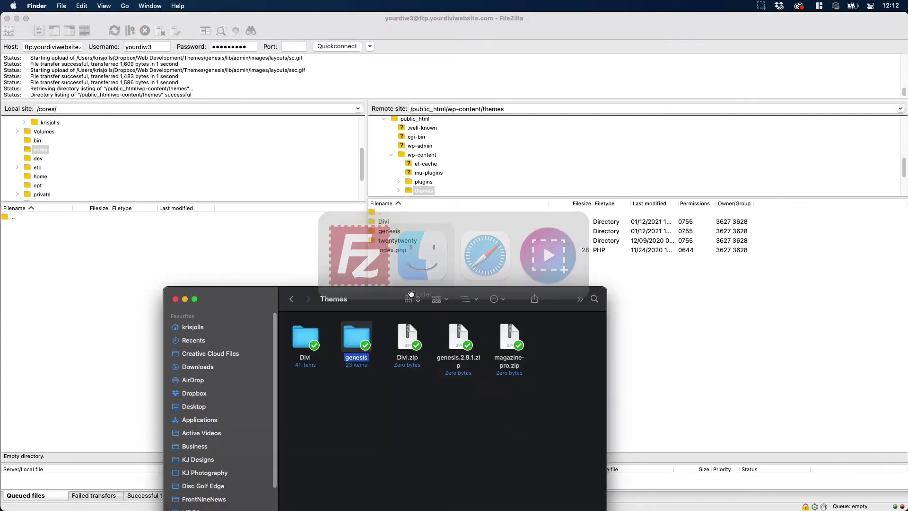
pyautogui.press('super+Tab')
pyautogui.press('super+Tab')
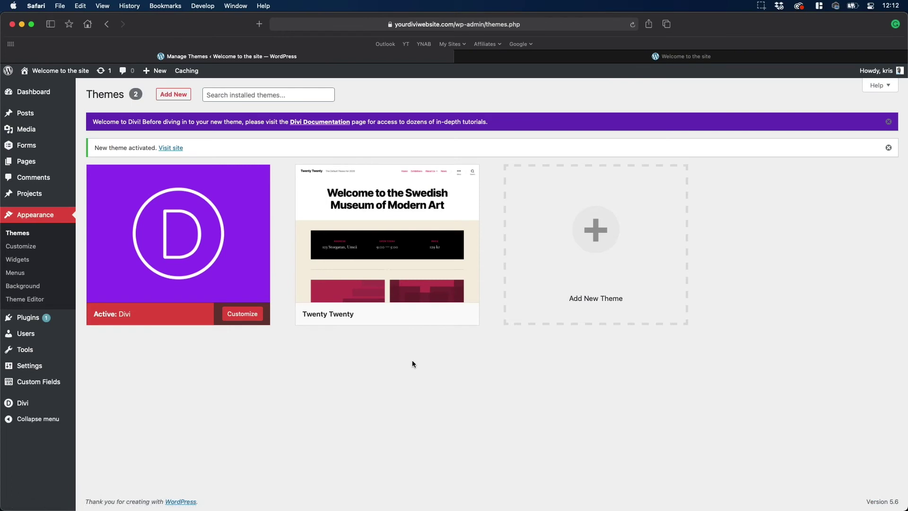
pyautogui.press('super+r')
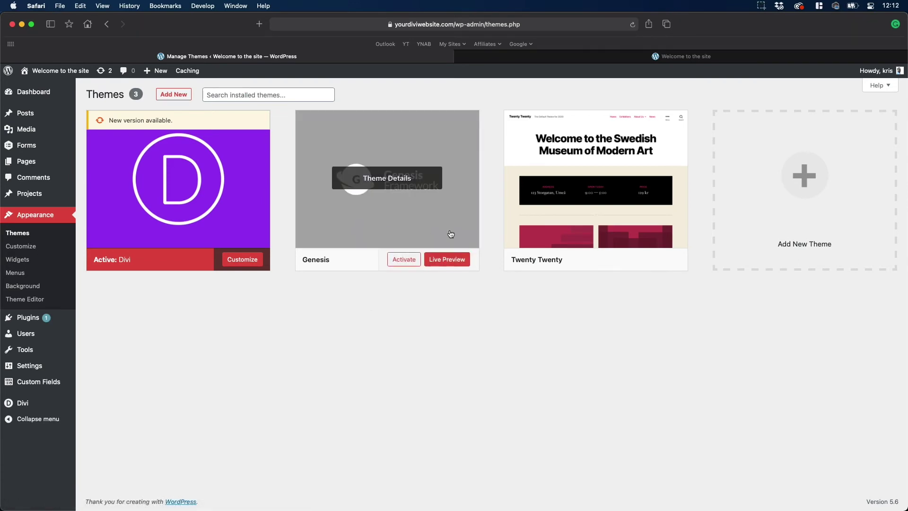
# Check how the site looks in a live preview of the Genesis theme and return to the installed themes
pyautogui.click(448, 260)
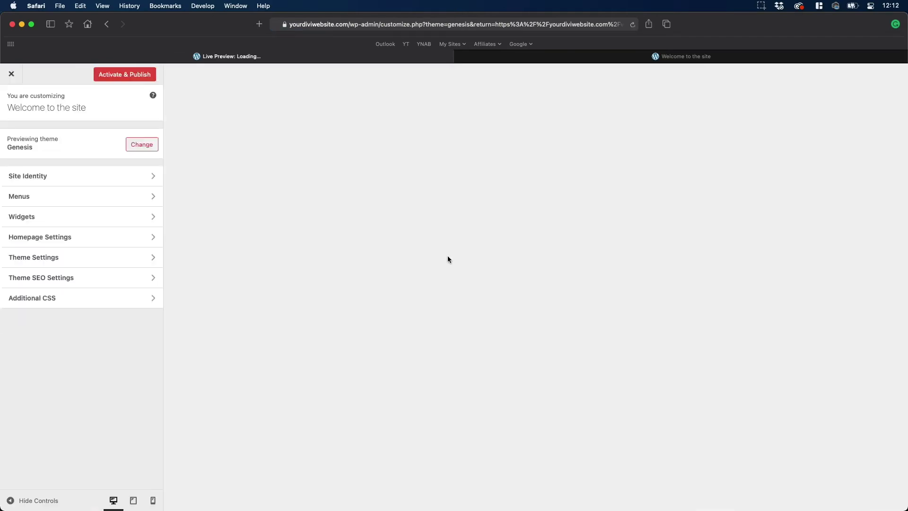
pyautogui.scroll(-4, 547, 315)
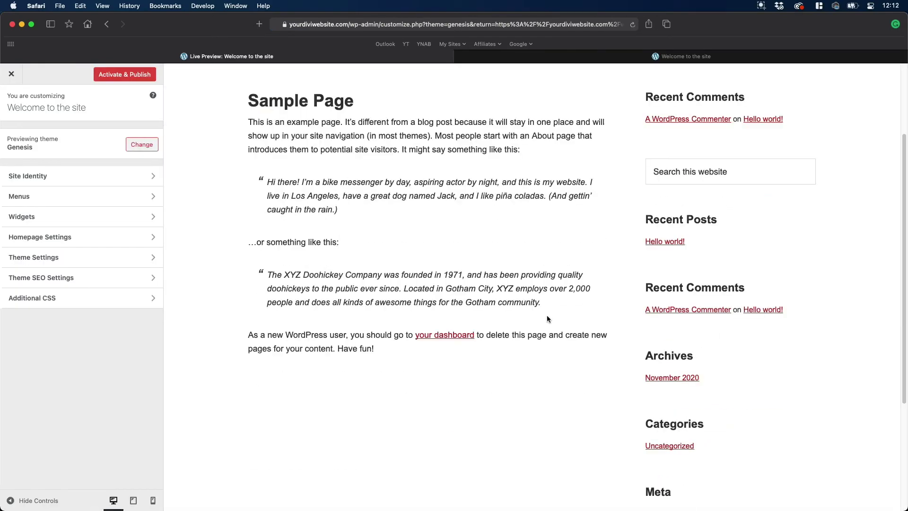
pyautogui.scroll(4, 536, 316)
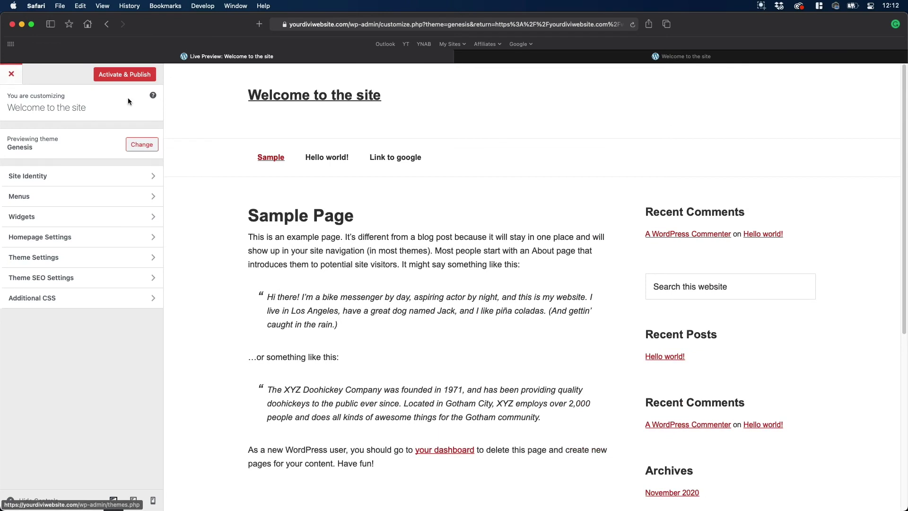
pyautogui.click(11, 74)
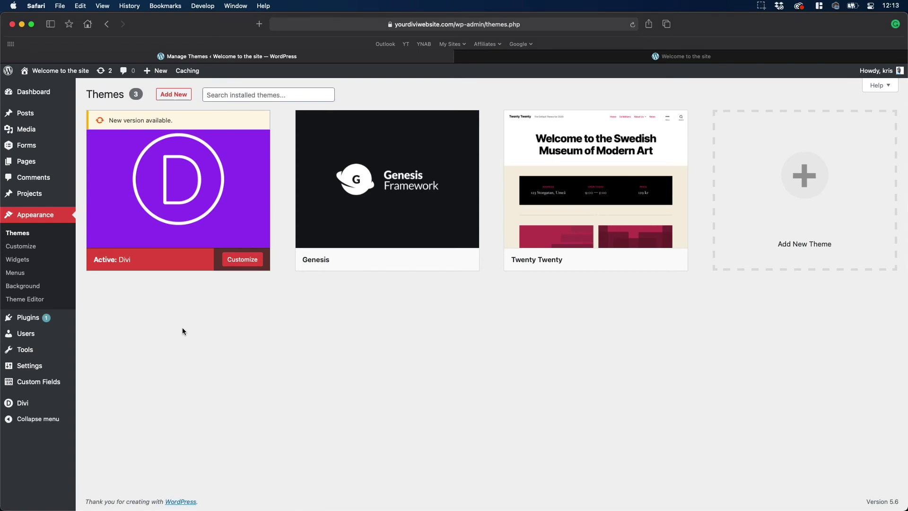
pyautogui.moveTo(204, 232)
pyautogui.moveTo(190, 215)
pyautogui.moveTo(166, 237)
pyautogui.moveTo(436, 226)
pyautogui.moveTo(177, 219)
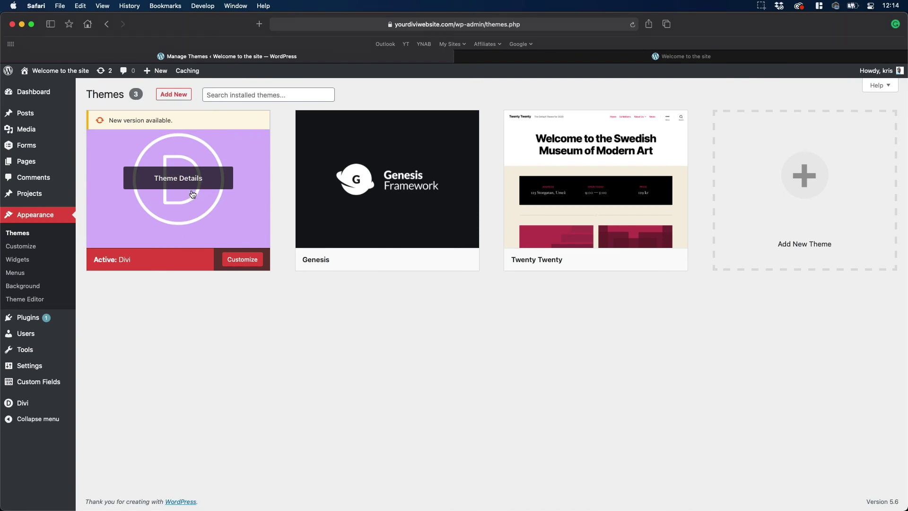